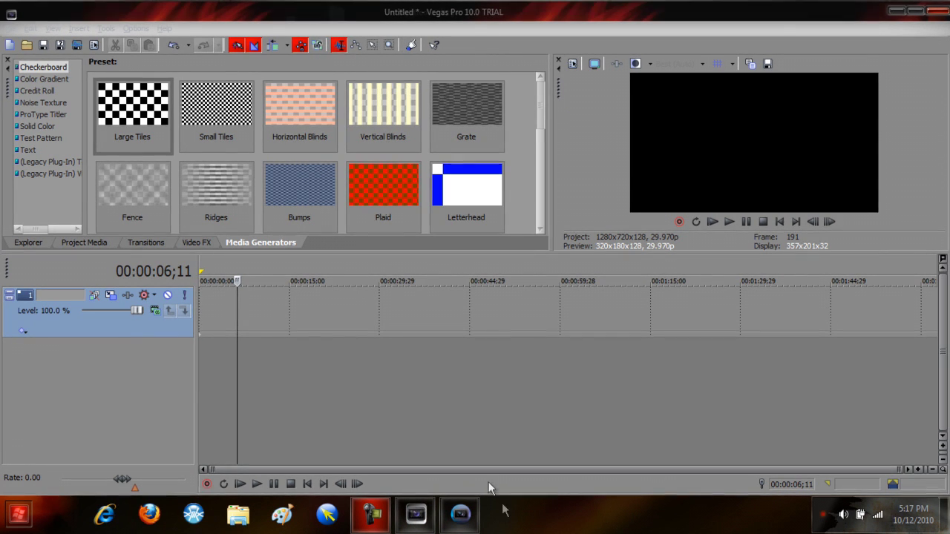
- Switch back and forth between the Vegas Pro 9 and Vegas Pro 10 windows, ending on Vegas Pro 10
{"action": "left_click", "coordinate": [415, 515]}
{"action": "left_click", "coordinate": [462, 520]}
{"action": "left_click", "coordinate": [462, 523]}
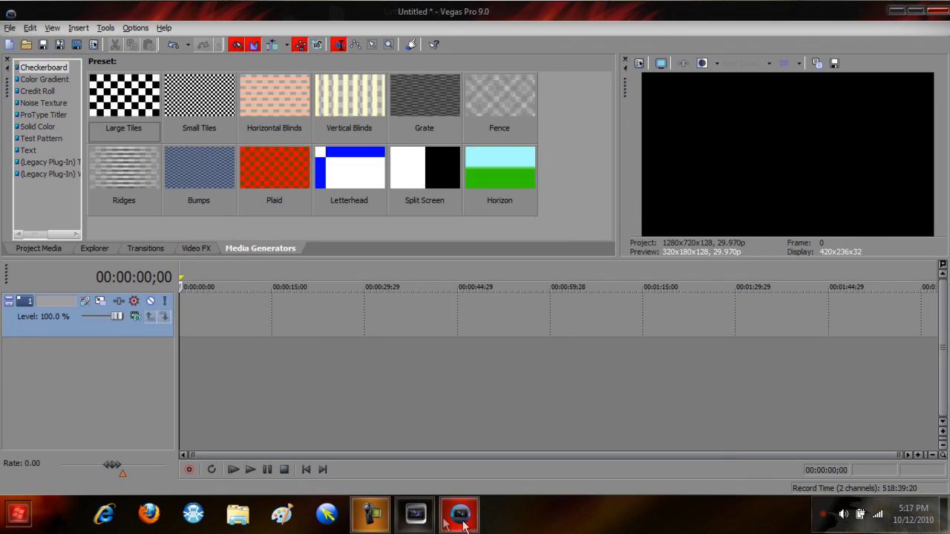
{"action": "left_click", "coordinate": [462, 523]}
{"action": "left_click", "coordinate": [461, 523]}
{"action": "left_click", "coordinate": [431, 523]}
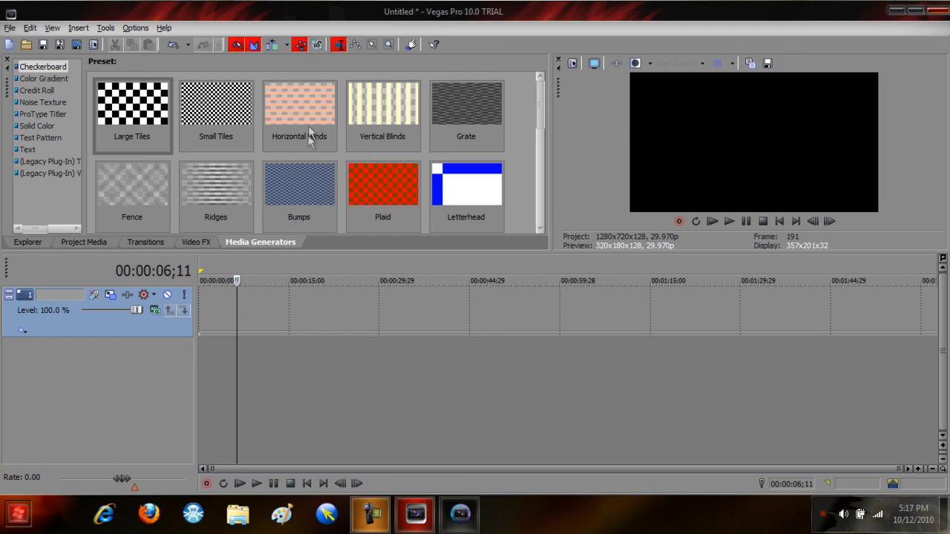
- Expand the video track to show its Position, 2D Shadow and 2D Glow rows, and toggle audio waveform display
{"action": "left_click", "coordinate": [25, 333]}
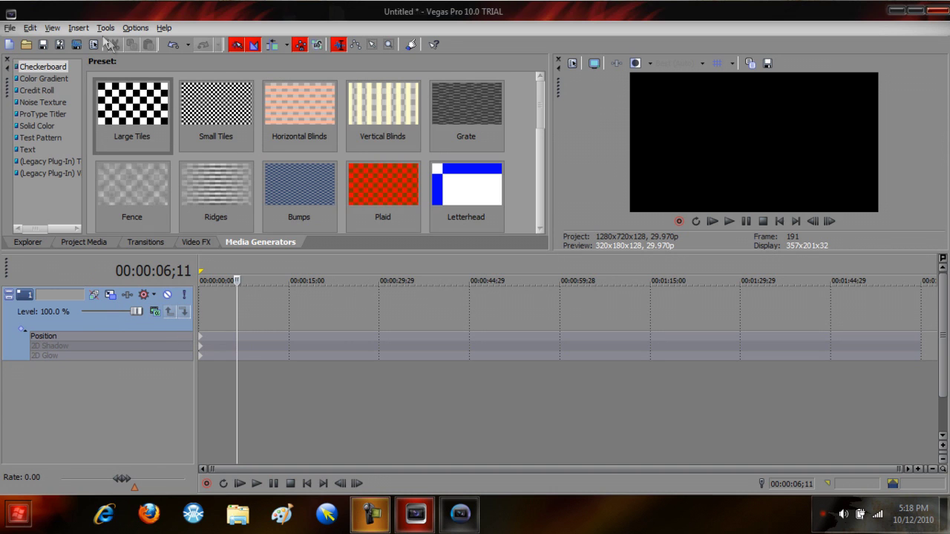
{"action": "left_click", "coordinate": [48, 30]}
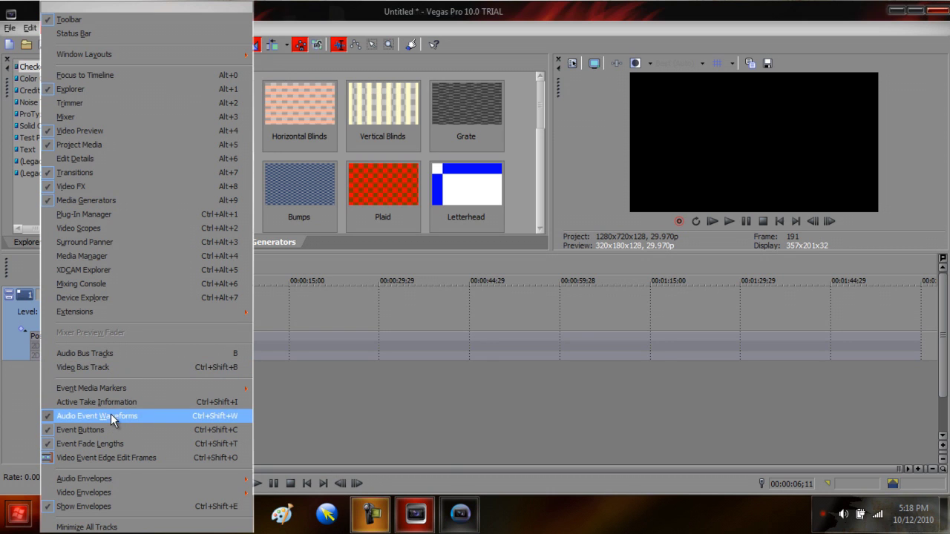
{"action": "left_click", "coordinate": [183, 415]}
- In Project Properties, set Stereoscopic 3D mode to Anaglyphic (amber/blue)
{"action": "left_click", "coordinate": [9, 27]}
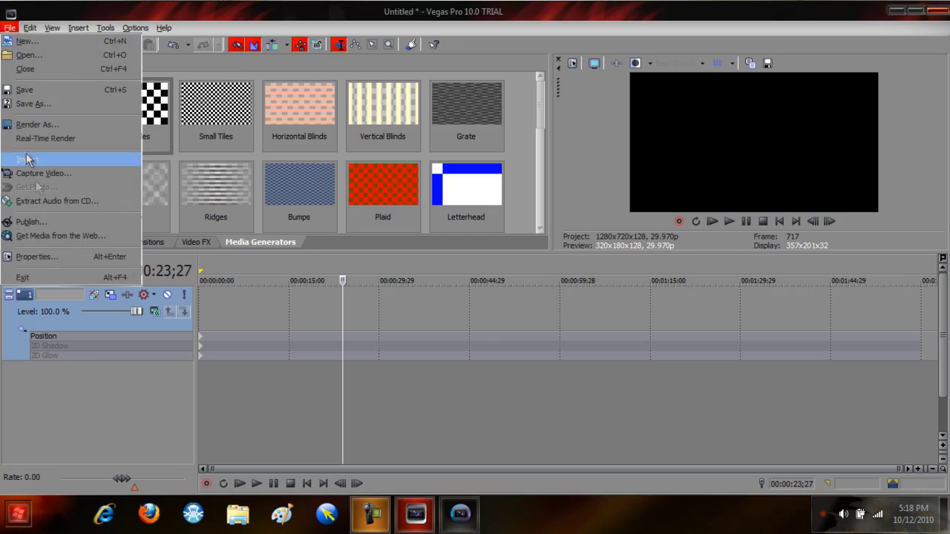
{"action": "left_click", "coordinate": [34, 256]}
{"action": "left_click", "coordinate": [453, 178]}
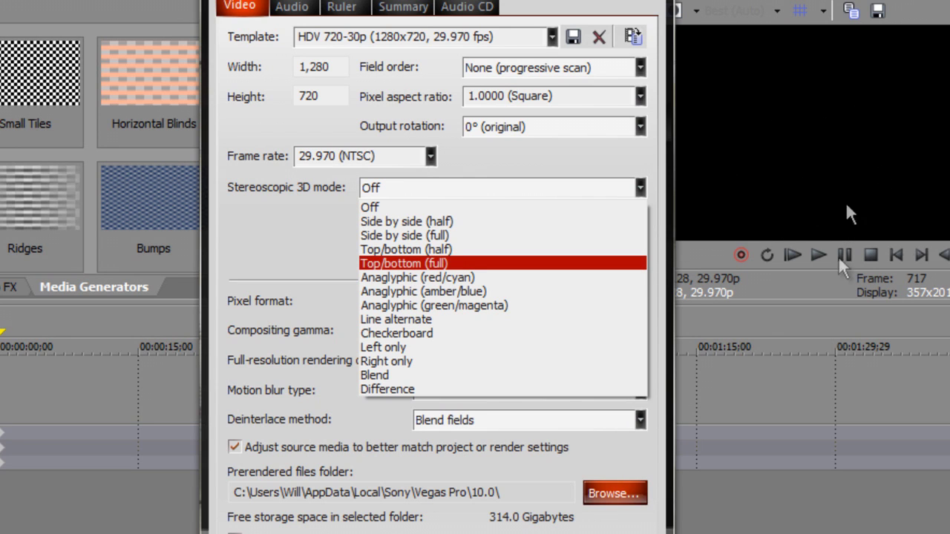
{"action": "left_click", "coordinate": [420, 276]}
{"action": "left_click", "coordinate": [450, 188]}
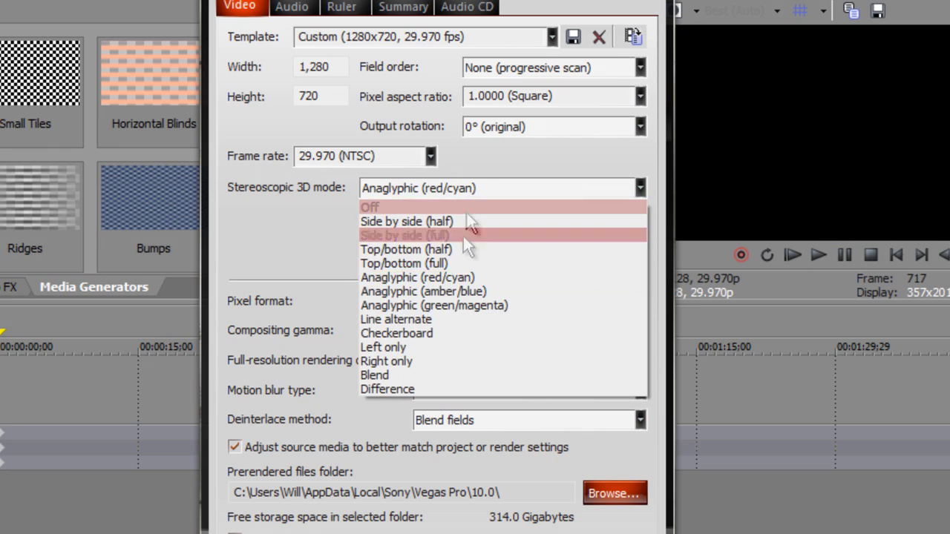
{"action": "left_click", "coordinate": [454, 290]}
{"action": "left_click", "coordinate": [456, 193]}
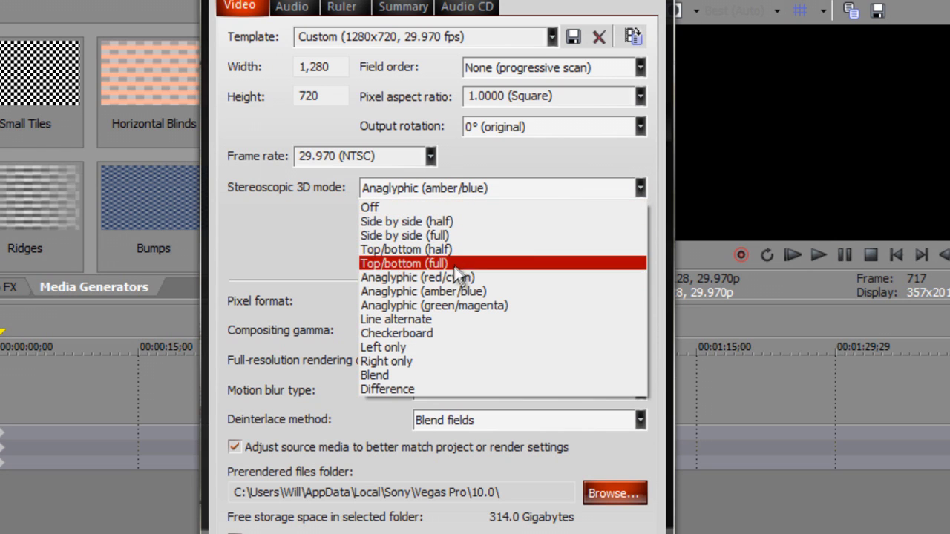
{"action": "left_click", "coordinate": [394, 195]}
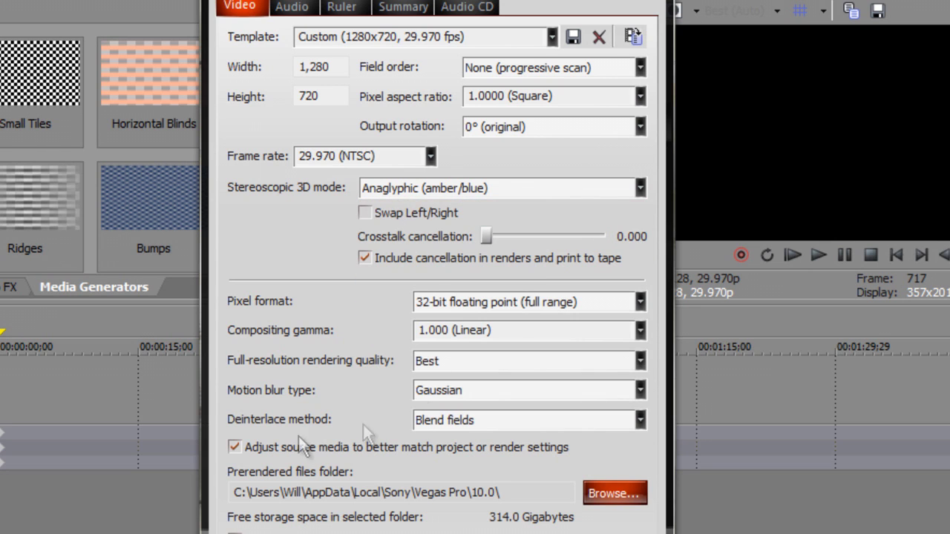
- Look through the Audio, Ruler, Summary and Audio CD tabs, then close Project Properties
{"action": "left_click", "coordinate": [305, 14]}
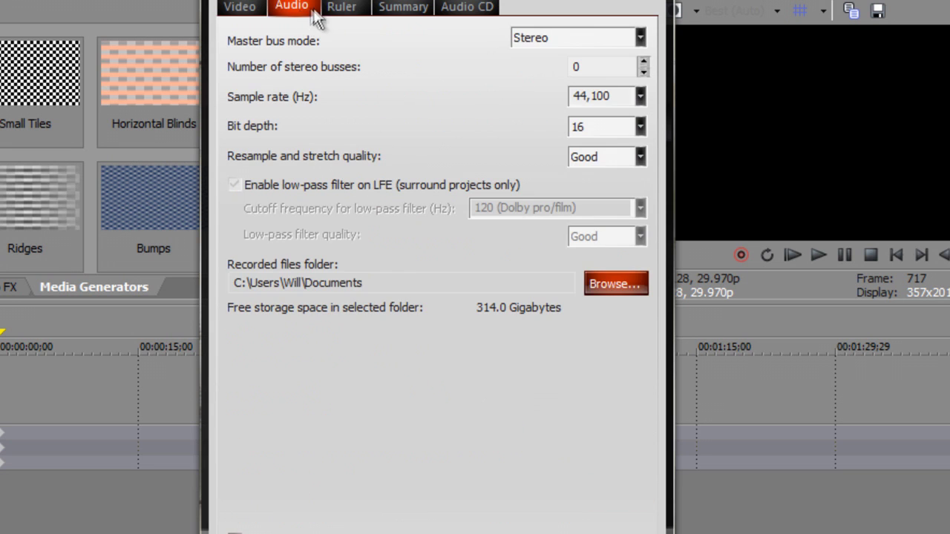
{"action": "left_click", "coordinate": [342, 9]}
{"action": "left_click", "coordinate": [486, 7]}
{"action": "left_click", "coordinate": [402, 7]}
{"action": "left_click", "coordinate": [342, 7]}
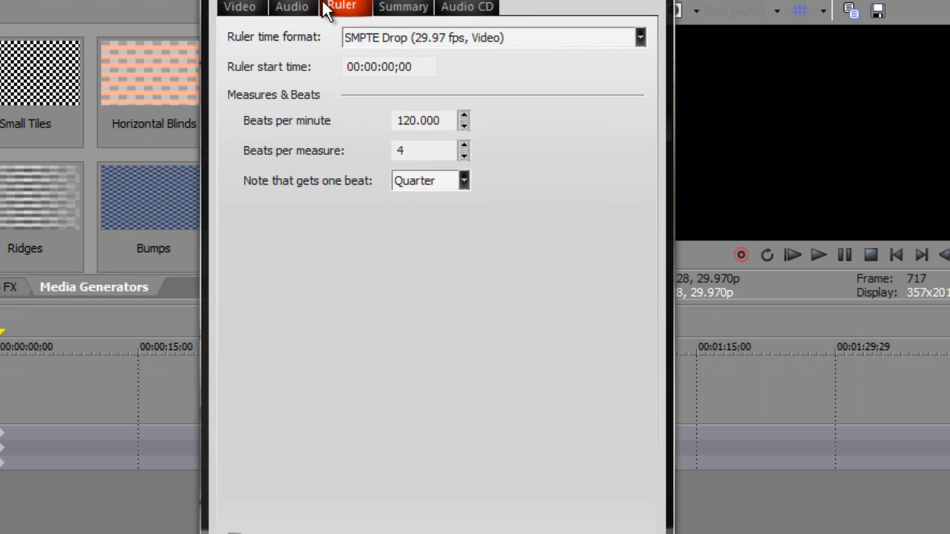
{"action": "left_click", "coordinate": [291, 7]}
{"action": "left_click", "coordinate": [248, 8]}
{"action": "left_click", "coordinate": [403, 8]}
{"action": "left_click", "coordinate": [467, 8]}
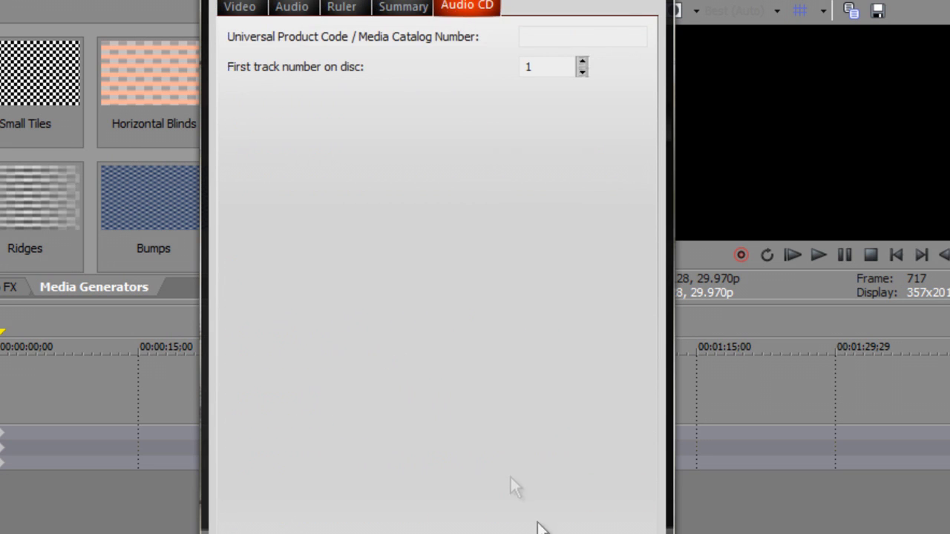
{"action": "left_click", "coordinate": [456, 520]}
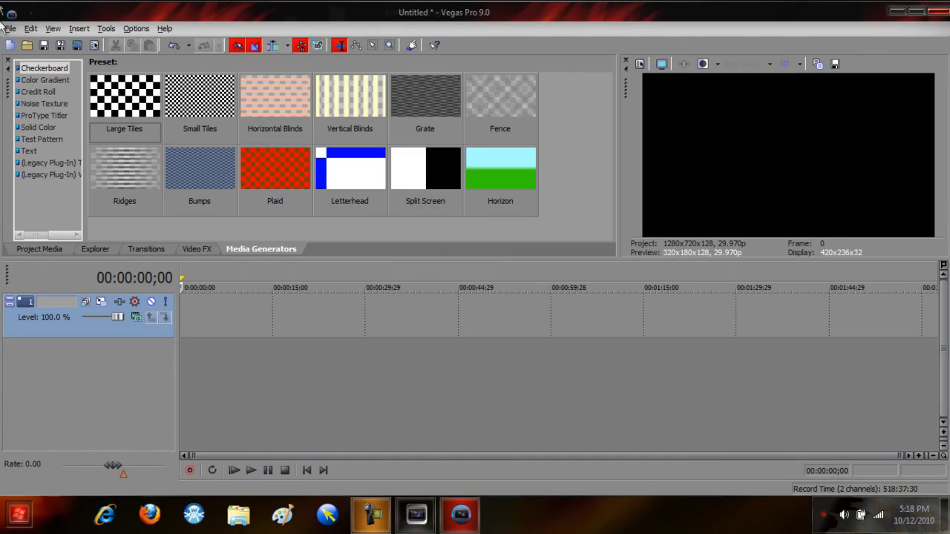
{"action": "left_click", "coordinate": [11, 28]}
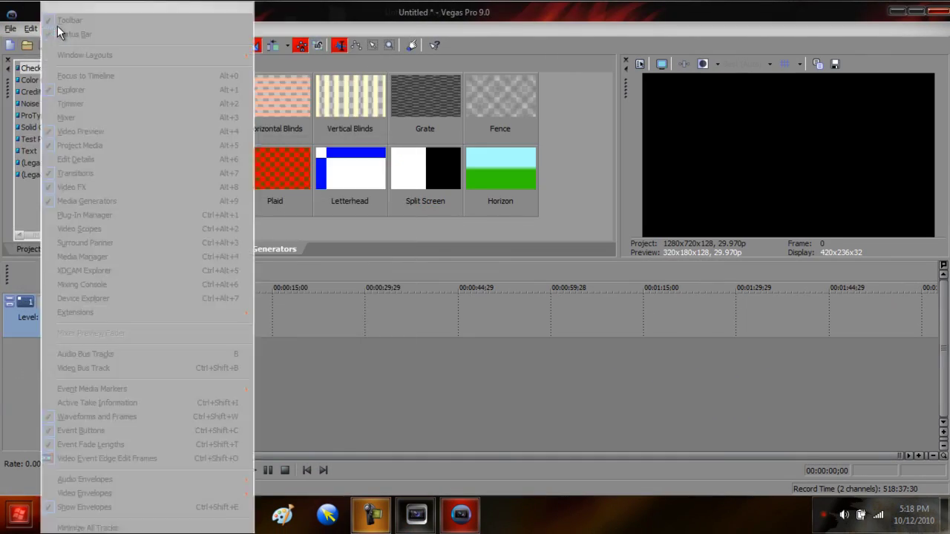
{"action": "left_click", "coordinate": [69, 20]}
{"action": "left_click", "coordinate": [53, 28]}
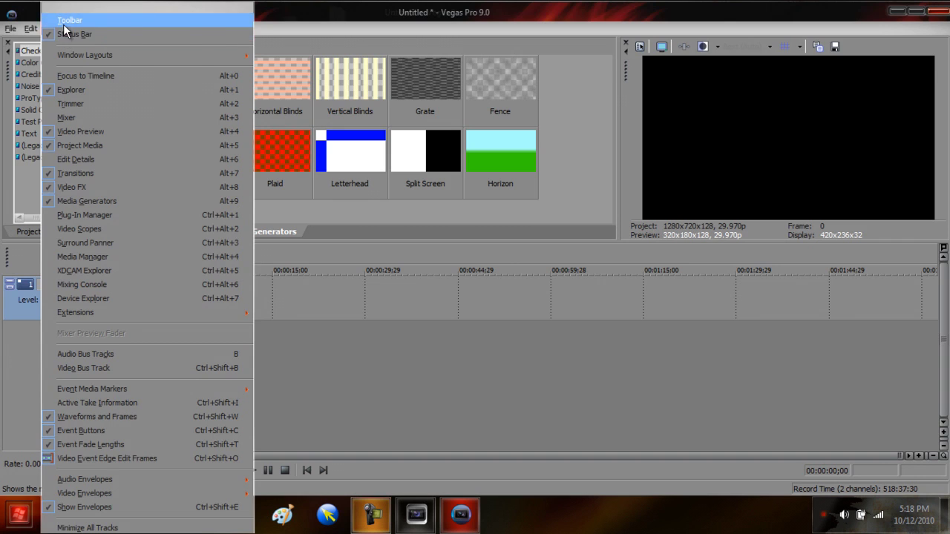
{"action": "left_click", "coordinate": [70, 20]}
{"action": "left_click", "coordinate": [52, 28]}
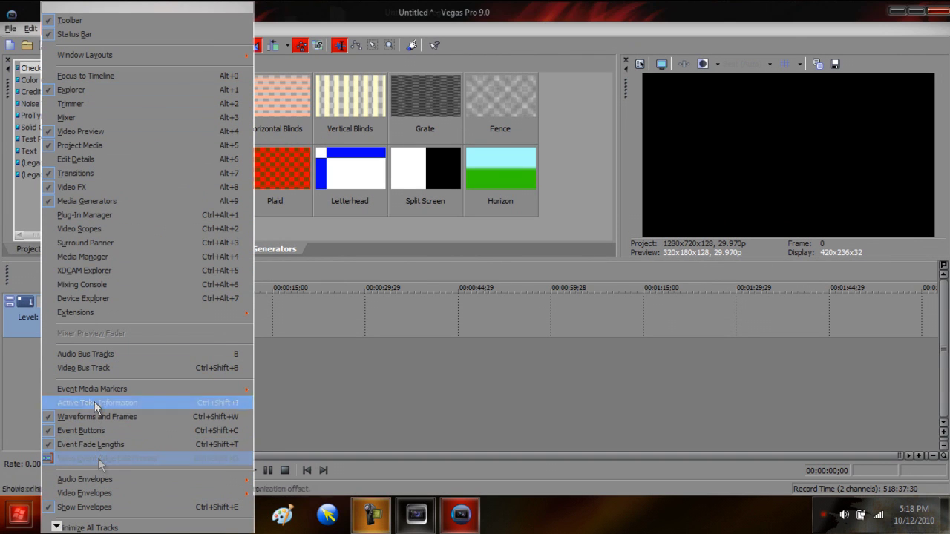
{"action": "left_click", "coordinate": [14, 379]}
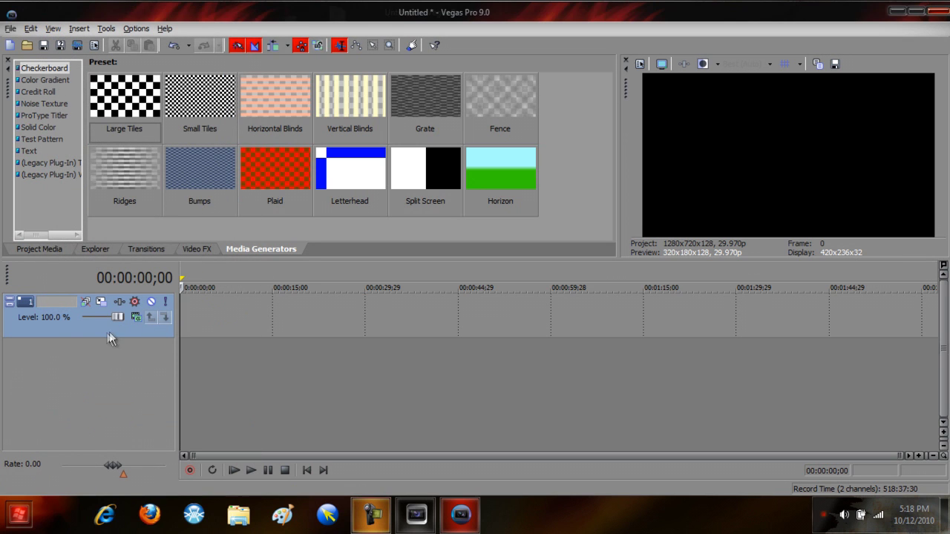
- Back in Vegas Pro 10, close Track Motion and put the playhead at 00:00:08;23
{"action": "left_click", "coordinate": [416, 515]}
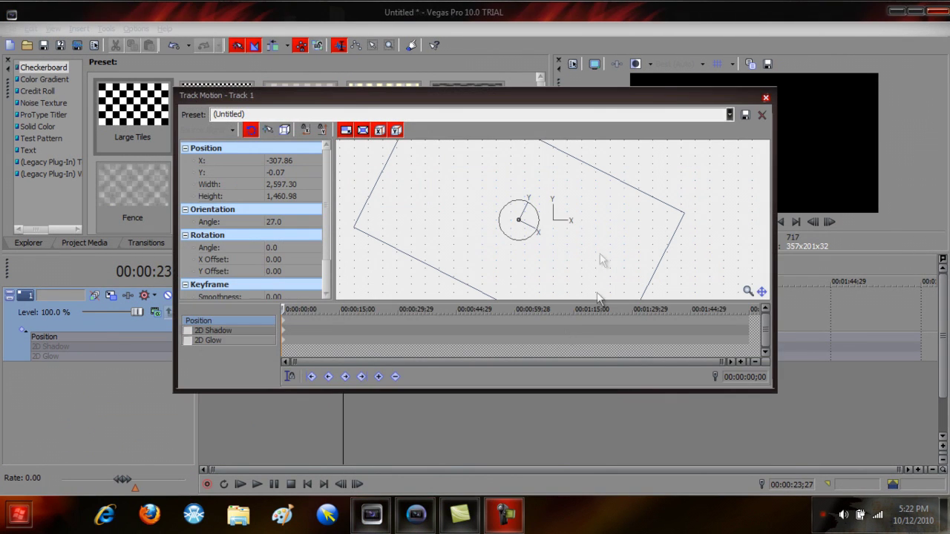
{"action": "left_click", "coordinate": [765, 98]}
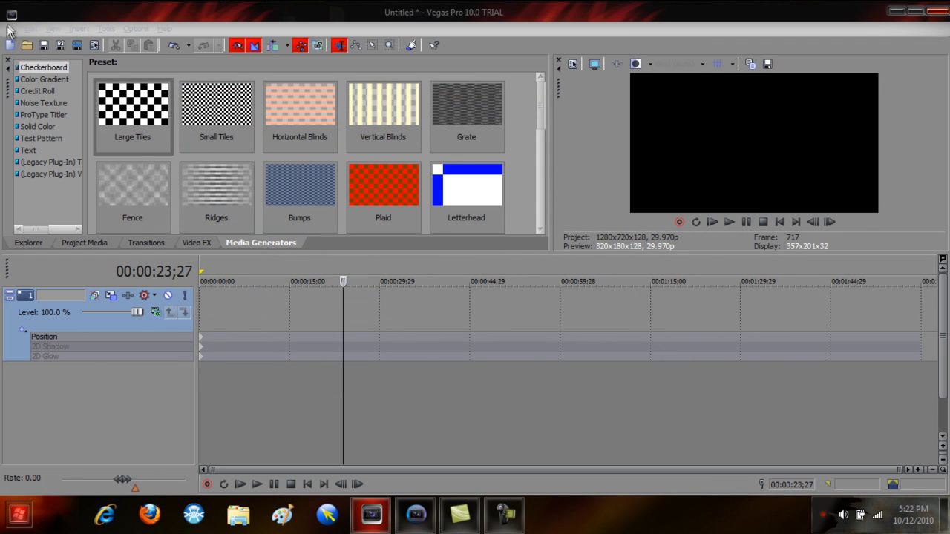
{"action": "left_click", "coordinate": [252, 305]}
- Drop the Fence checkerboard generator at the start of the video track at 1280x720, 10 seconds
{"action": "left_click", "coordinate": [204, 110]}
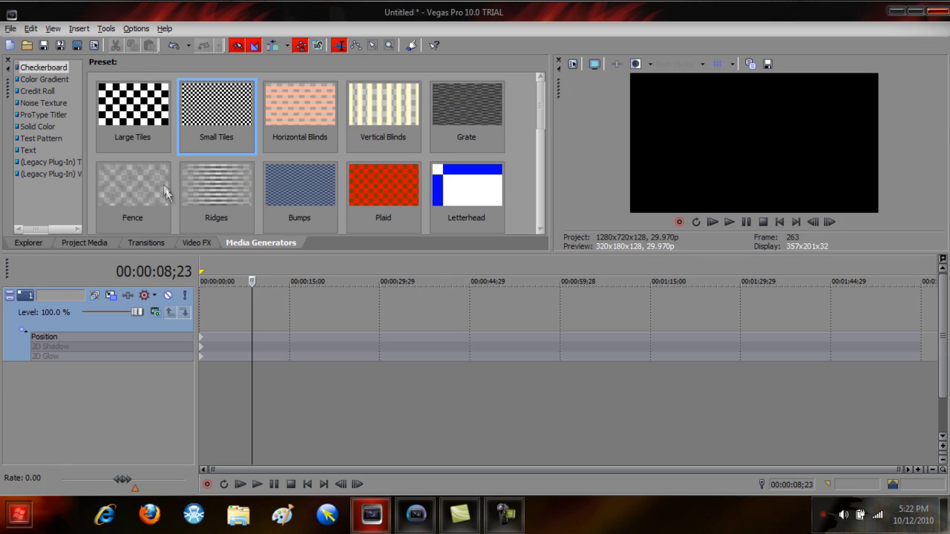
{"action": "left_click_drag", "start_coordinate": [165, 192], "coordinate": [222, 258]}
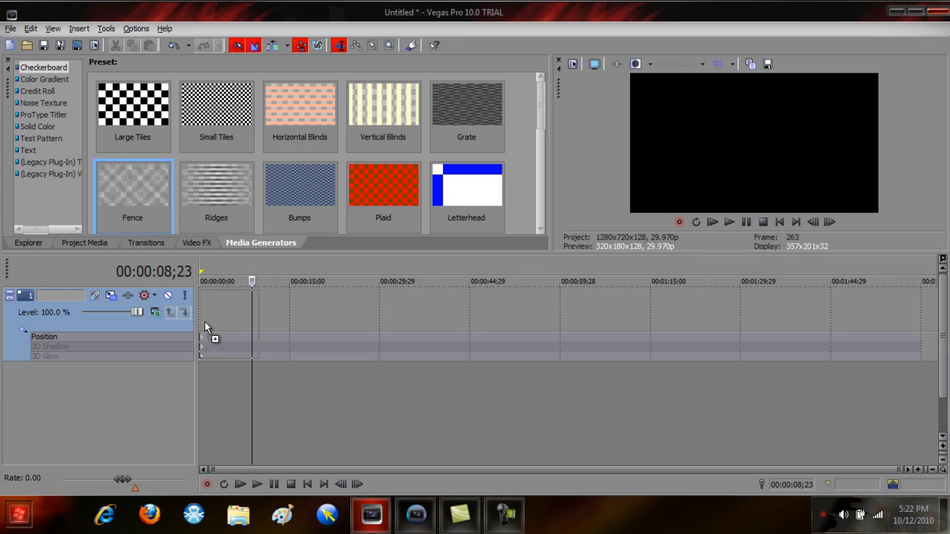
{"action": "left_click_drag", "start_coordinate": [224, 324], "coordinate": [220, 319]}
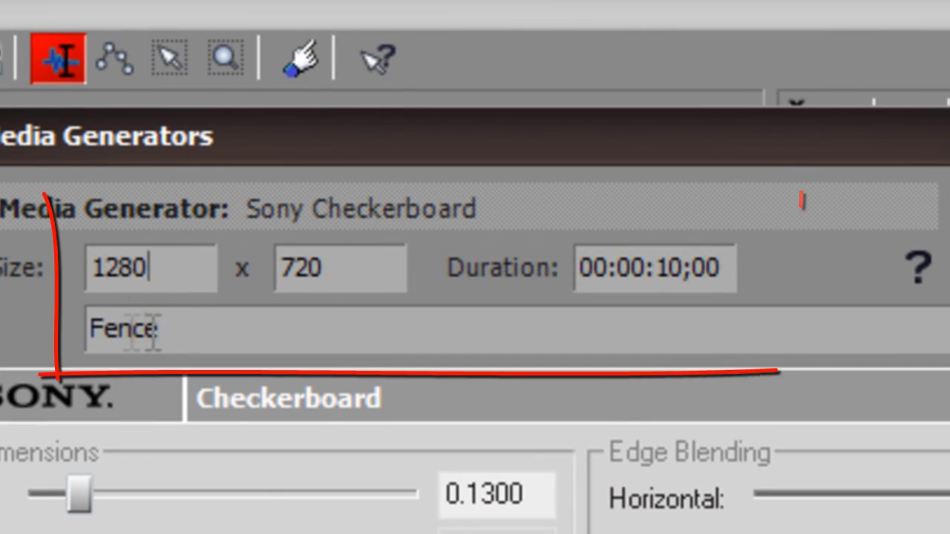
{"action": "left_click", "coordinate": [369, 287]}
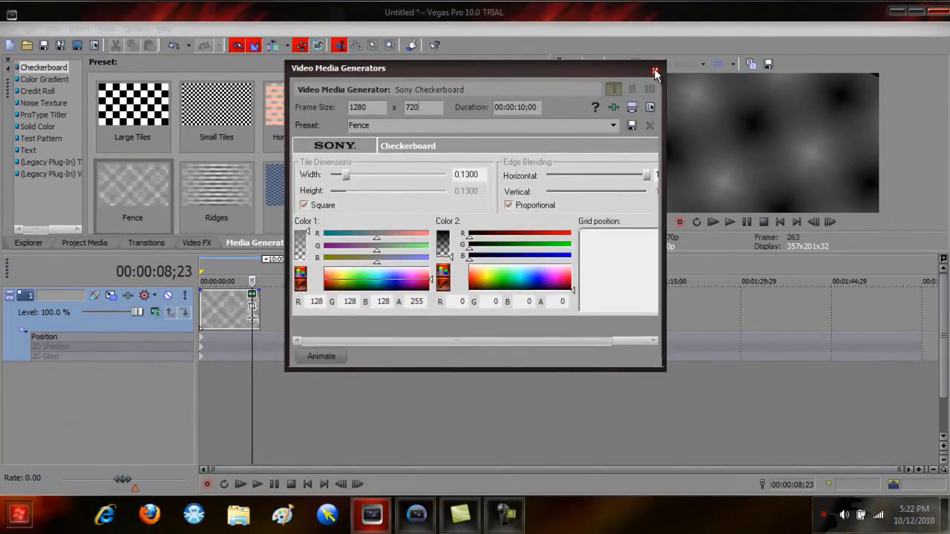
{"action": "left_click", "coordinate": [656, 72]}
- In Render As, keep Video for Windows (*.avi) output and pick the existing Clip 0 in My Documents
{"action": "left_click", "coordinate": [10, 28]}
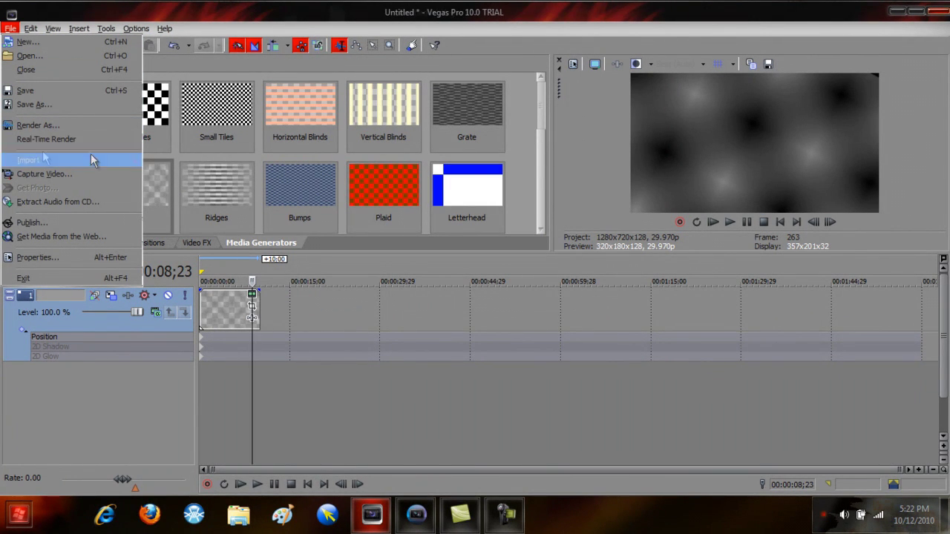
{"action": "left_click", "coordinate": [48, 126]}
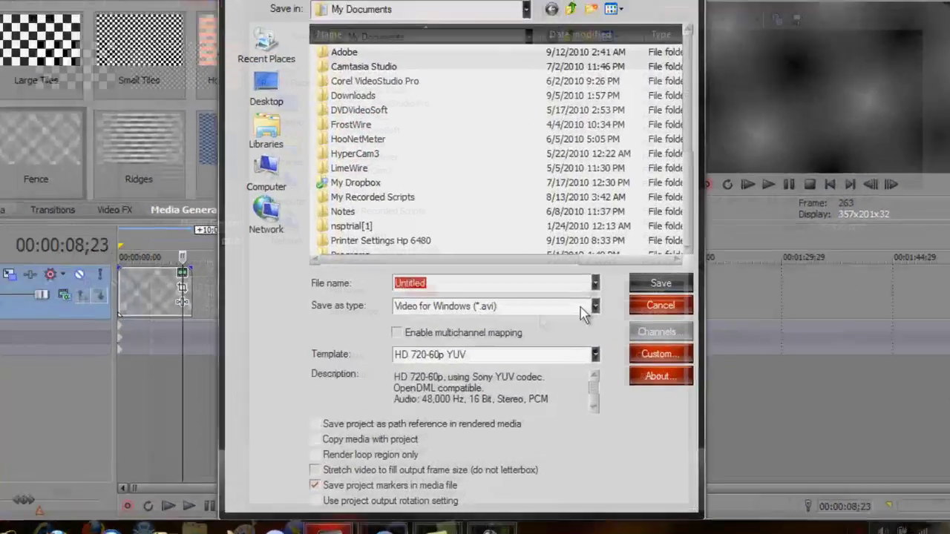
{"action": "left_click", "coordinate": [591, 305]}
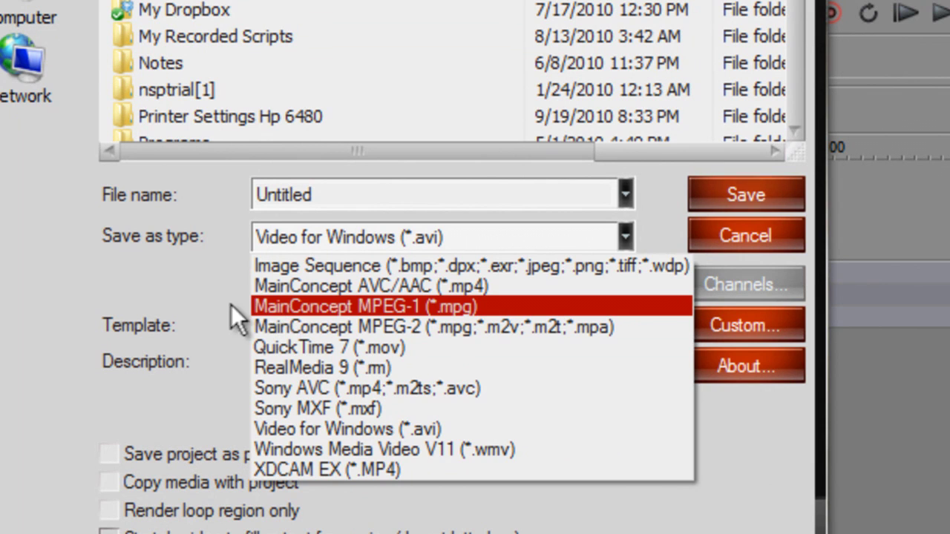
{"action": "left_click", "coordinate": [208, 315]}
{"action": "left_click", "coordinate": [222, 10]}
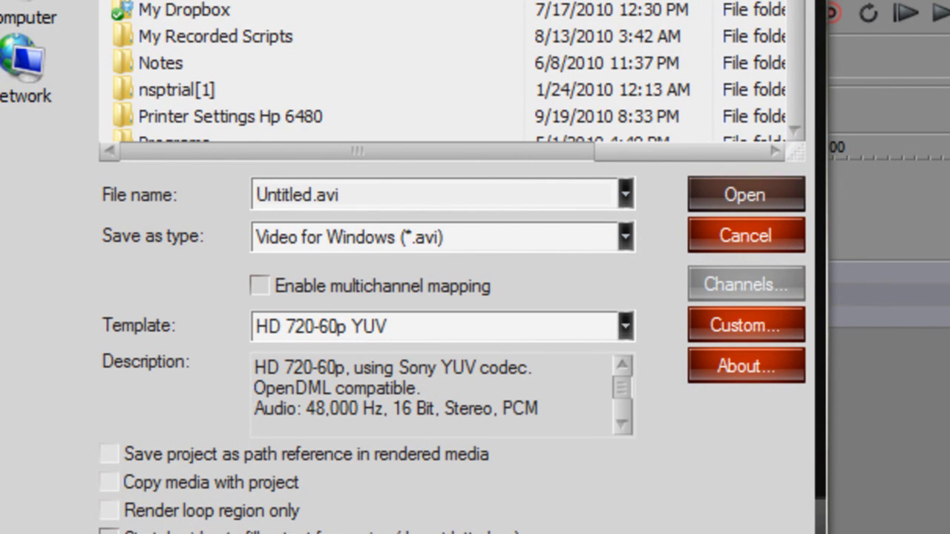
{"action": "scroll", "coordinate": [222, 15], "scroll_direction": "down", "scroll_amount": 4}
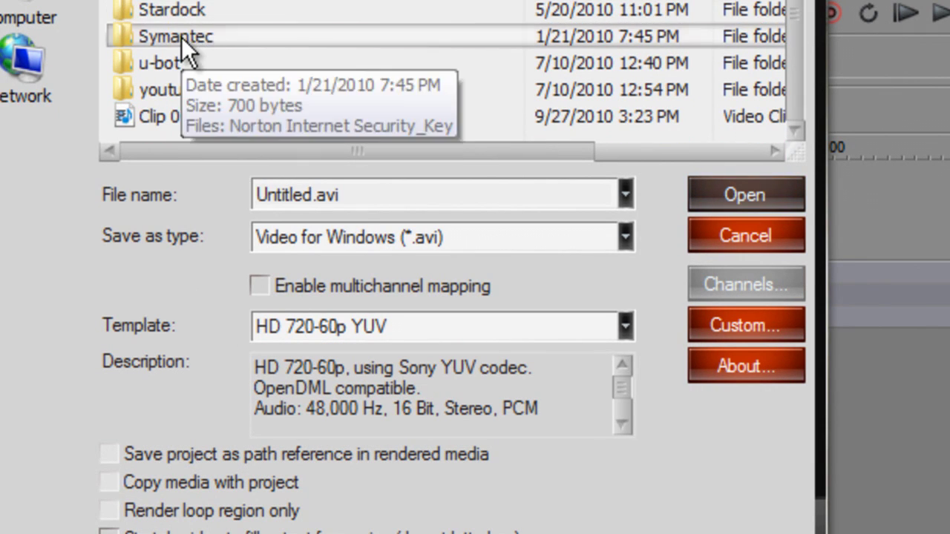
{"action": "scroll", "coordinate": [201, 22], "scroll_direction": "up", "scroll_amount": 2}
{"action": "scroll", "coordinate": [208, 29], "scroll_direction": "down", "scroll_amount": 2}
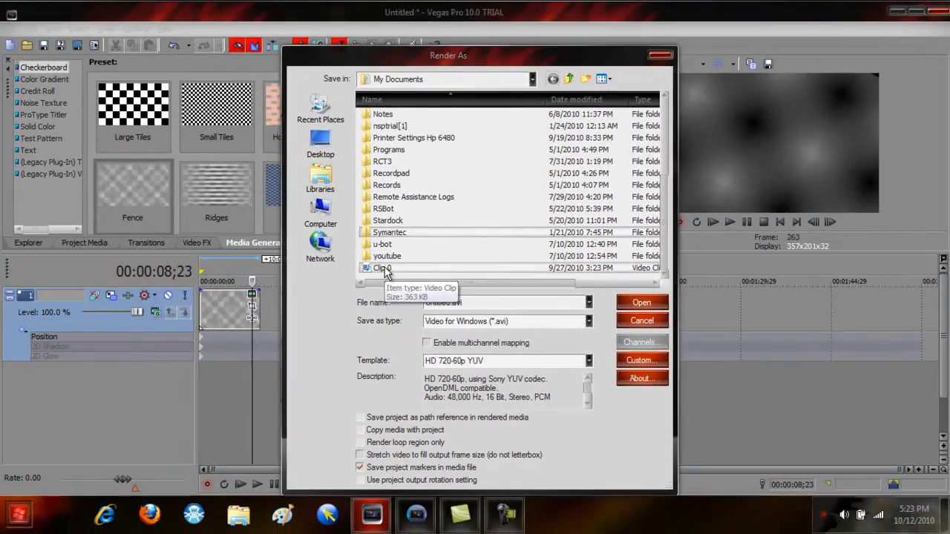
{"action": "double_click", "coordinate": [331, 227]}
- Overwrite Clip 0, cancel that render, then start a new render as Windows Media Video V11
{"action": "left_click", "coordinate": [504, 224]}
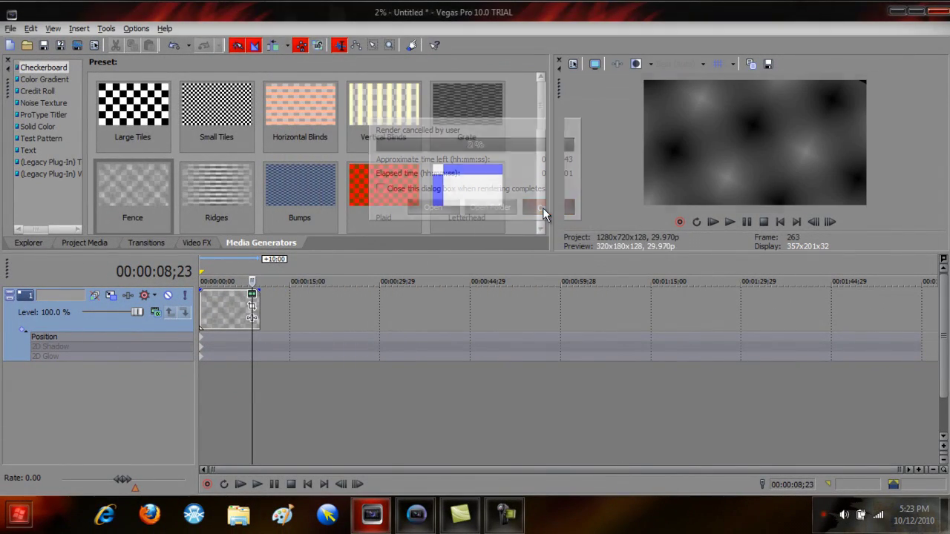
{"action": "left_click", "coordinate": [11, 28]}
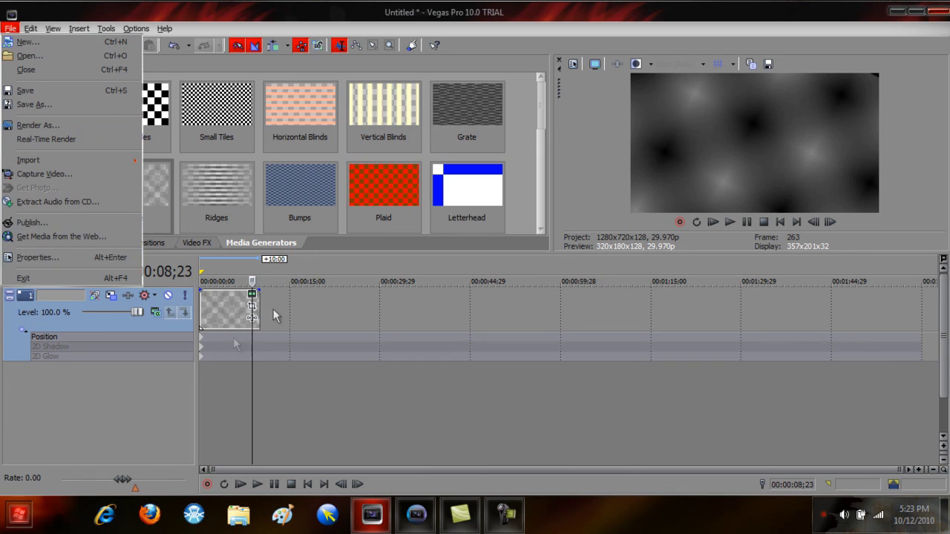
{"action": "left_click", "coordinate": [60, 126]}
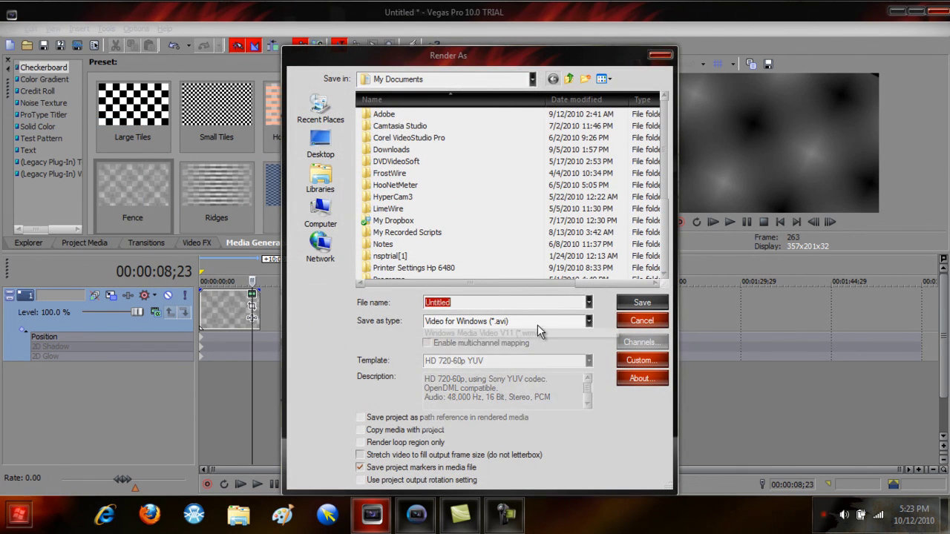
{"action": "left_click", "coordinate": [537, 322]}
{"action": "left_click", "coordinate": [487, 410]}
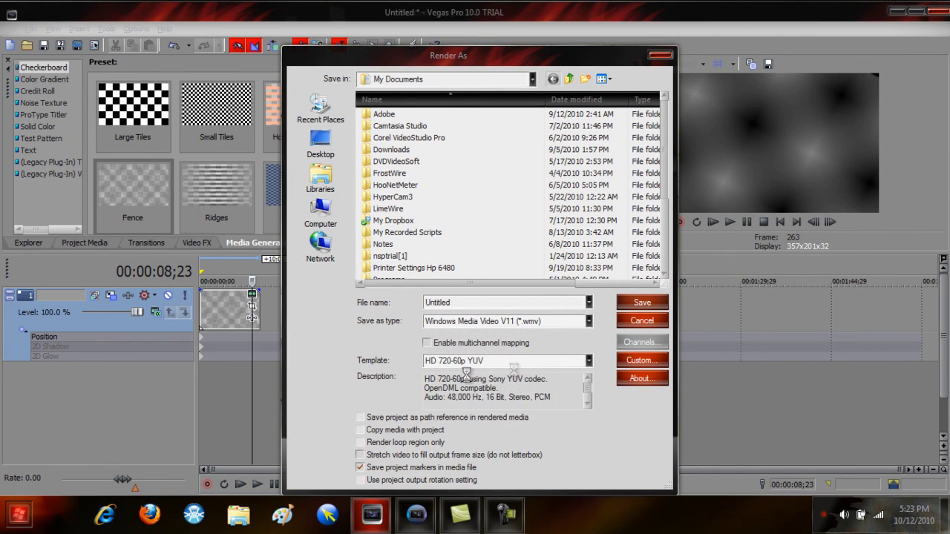
- Choose the Youtube template, keep its 3D mode at project settings, close without rendering, and step one frame
{"action": "left_click", "coordinate": [543, 361]}
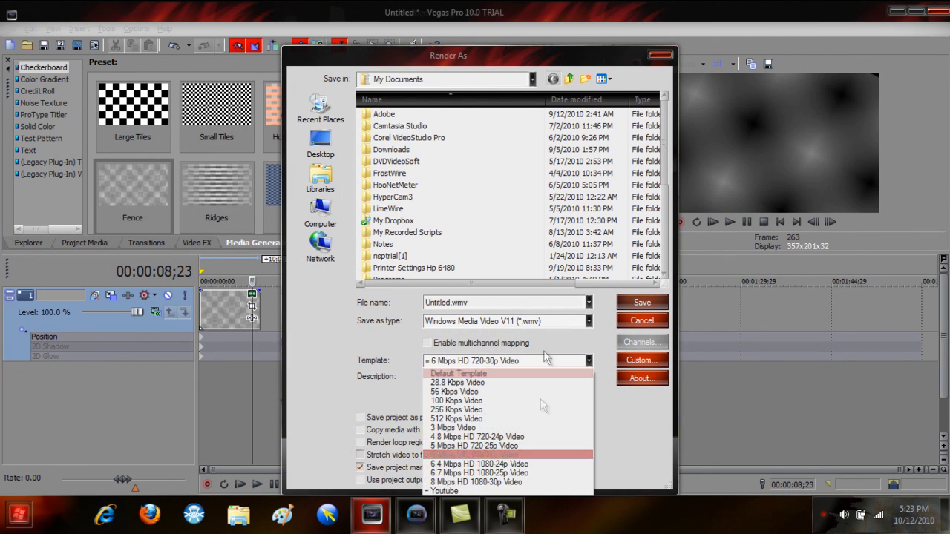
{"action": "left_click", "coordinate": [497, 490]}
{"action": "left_click", "coordinate": [642, 360]}
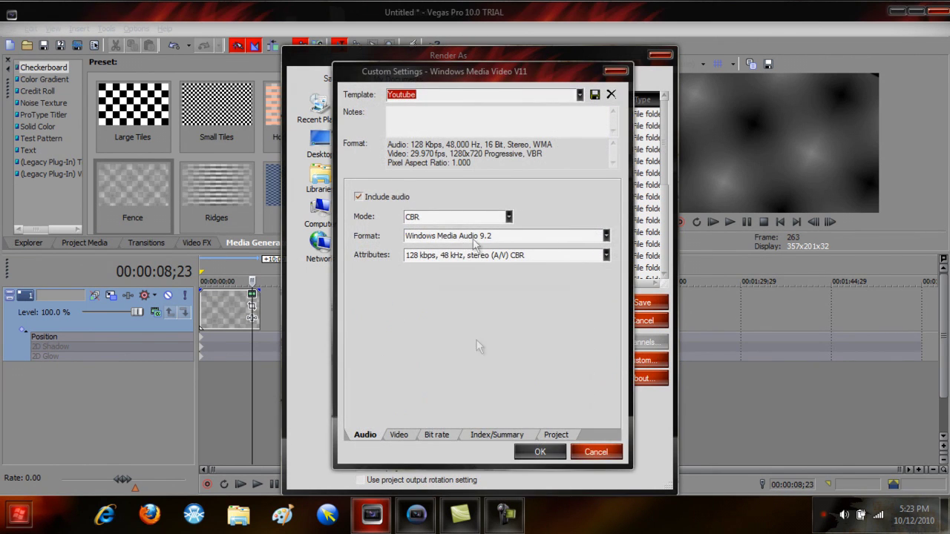
{"action": "left_click", "coordinate": [555, 434]}
{"action": "left_click", "coordinate": [541, 213]}
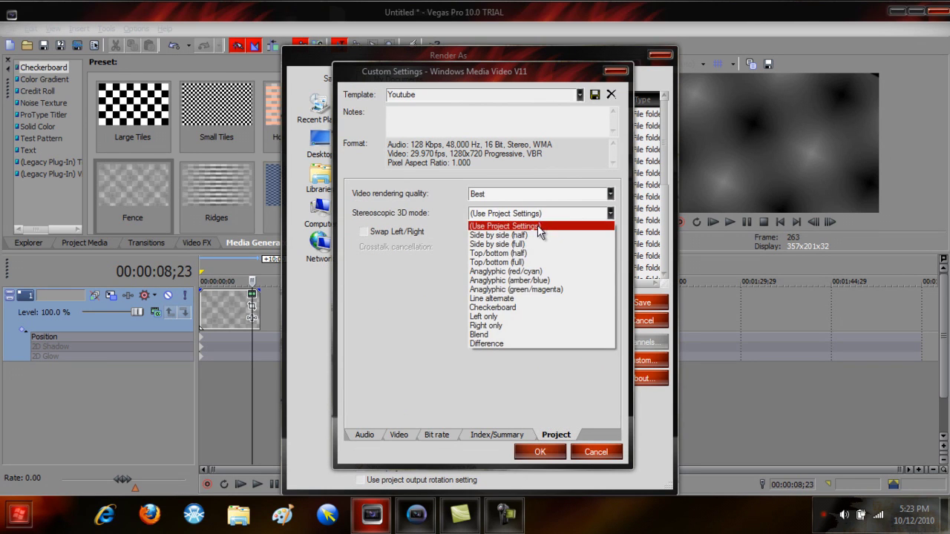
{"action": "left_click", "coordinate": [484, 225]}
{"action": "left_click", "coordinate": [591, 454]}
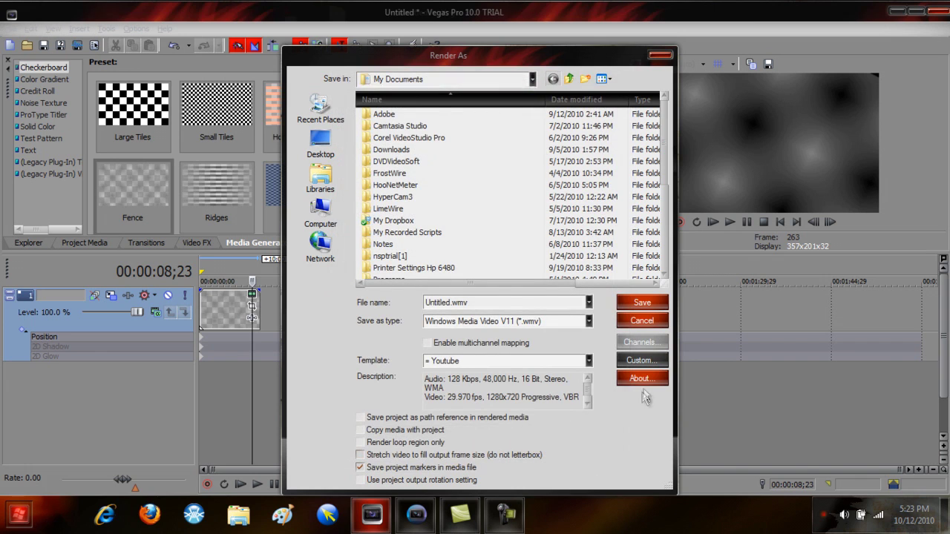
{"action": "left_click", "coordinate": [643, 322]}
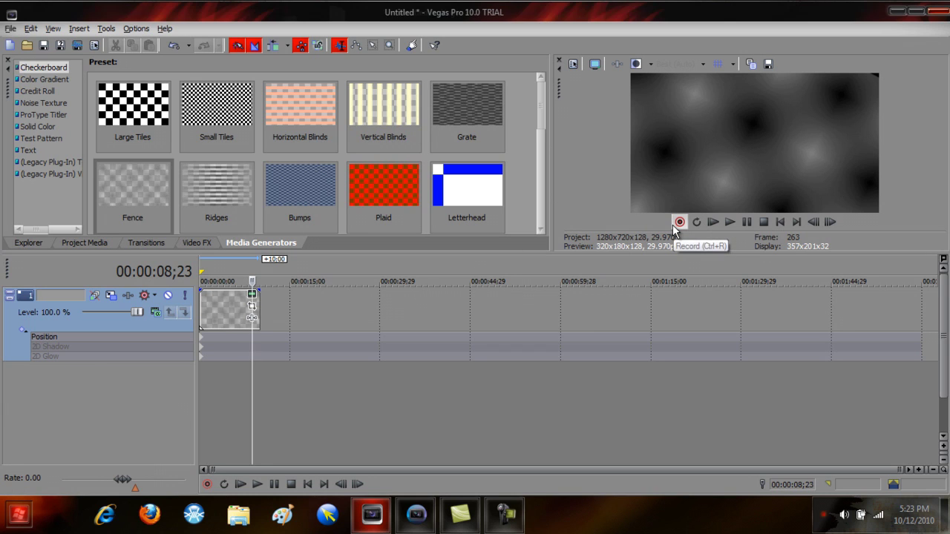
{"action": "left_click", "coordinate": [830, 223]}
- Step forward three frames and check the preview quality options without changing them
{"action": "left_click", "coordinate": [829, 223]}
{"action": "left_click", "coordinate": [830, 222]}
{"action": "left_click", "coordinate": [829, 223]}
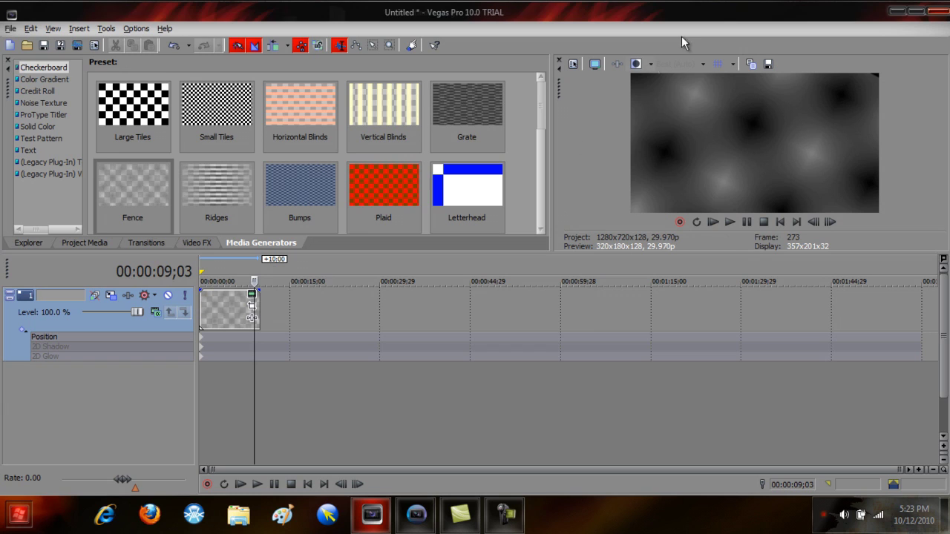
{"action": "left_click", "coordinate": [683, 65]}
{"action": "left_click", "coordinate": [597, 158]}
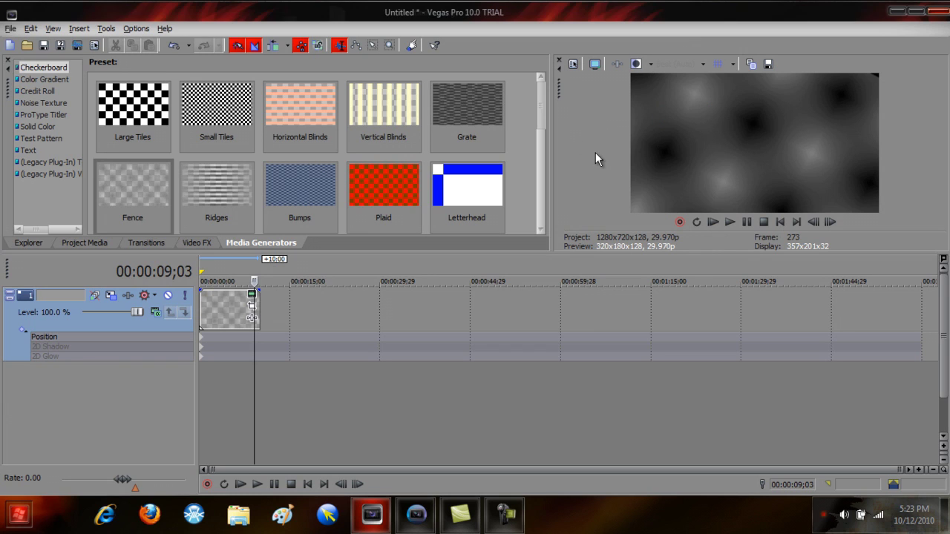
- Step frame by frame past the Fence event's end, back one frame, then stop and nudge forward
{"action": "left_click", "coordinate": [832, 224]}
{"action": "left_click", "coordinate": [832, 223]}
{"action": "left_click", "coordinate": [832, 223]}
{"action": "left_click", "coordinate": [832, 224]}
{"action": "left_click", "coordinate": [832, 223]}
{"action": "left_click", "coordinate": [832, 223]}
{"action": "left_click", "coordinate": [832, 224]}
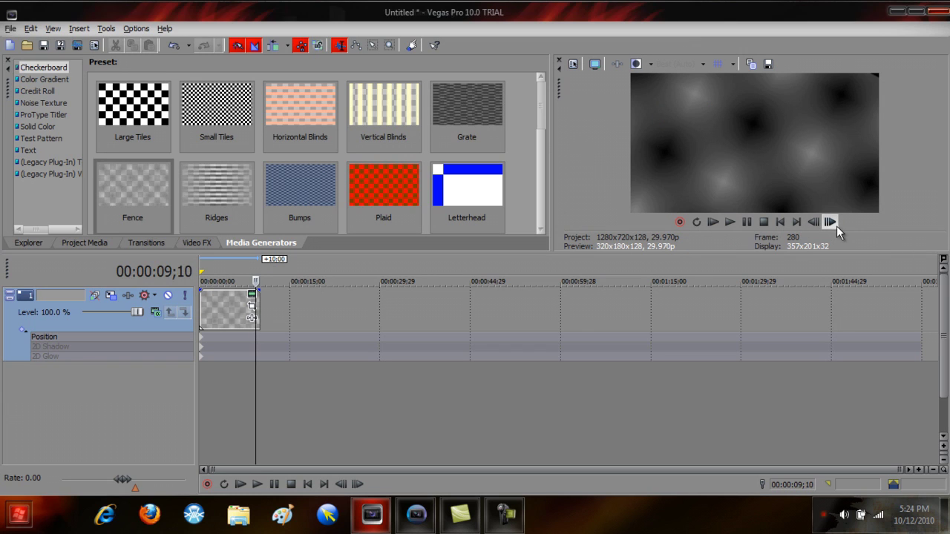
{"action": "left_click", "coordinate": [834, 224]}
{"action": "left_click", "coordinate": [834, 224]}
{"action": "left_click", "coordinate": [830, 223]}
{"action": "left_click", "coordinate": [830, 222]}
{"action": "left_click", "coordinate": [830, 223]}
{"action": "left_click", "coordinate": [830, 222]}
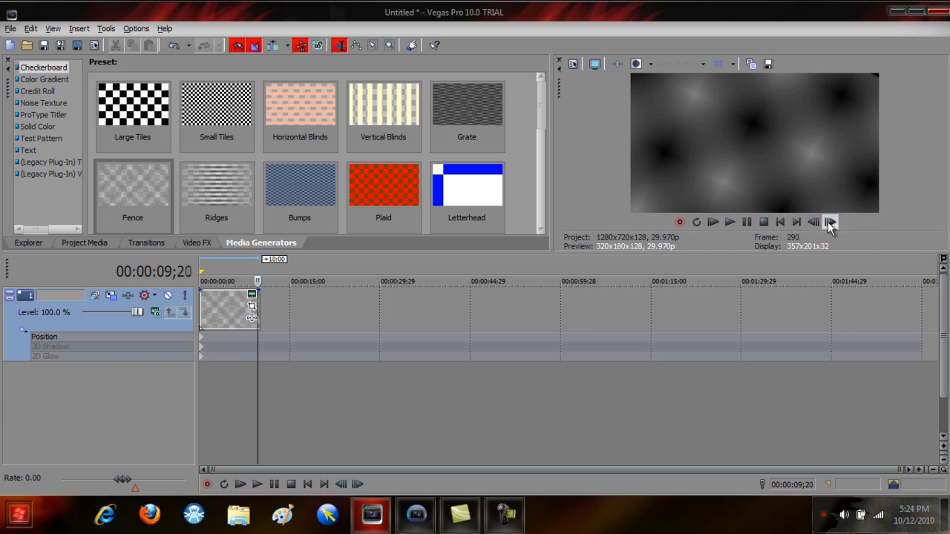
{"action": "left_click", "coordinate": [829, 223]}
{"action": "left_click", "coordinate": [829, 223]}
{"action": "left_click", "coordinate": [829, 222]}
{"action": "left_click", "coordinate": [830, 223]}
{"action": "left_click", "coordinate": [830, 222]}
{"action": "left_click", "coordinate": [829, 223]}
{"action": "left_click", "coordinate": [830, 223]}
{"action": "left_click", "coordinate": [829, 222]}
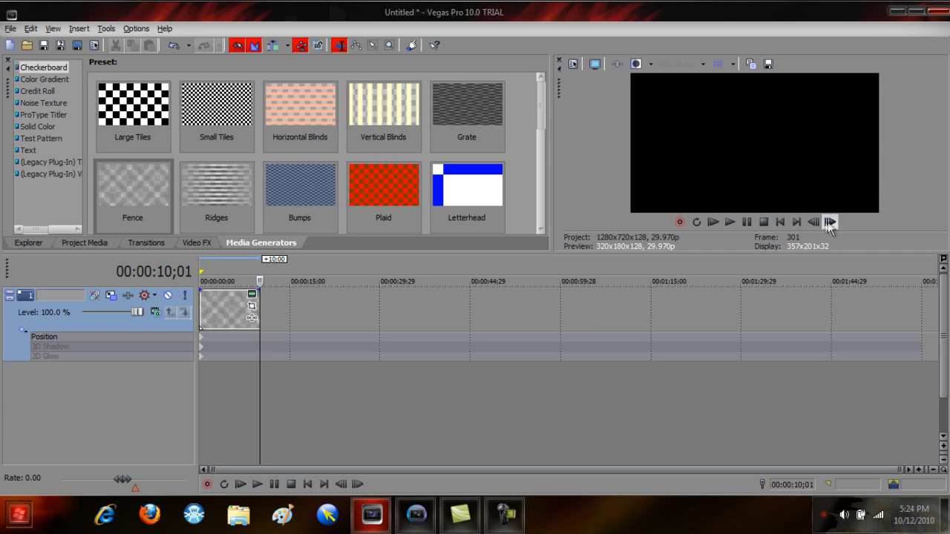
{"action": "left_click", "coordinate": [813, 222]}
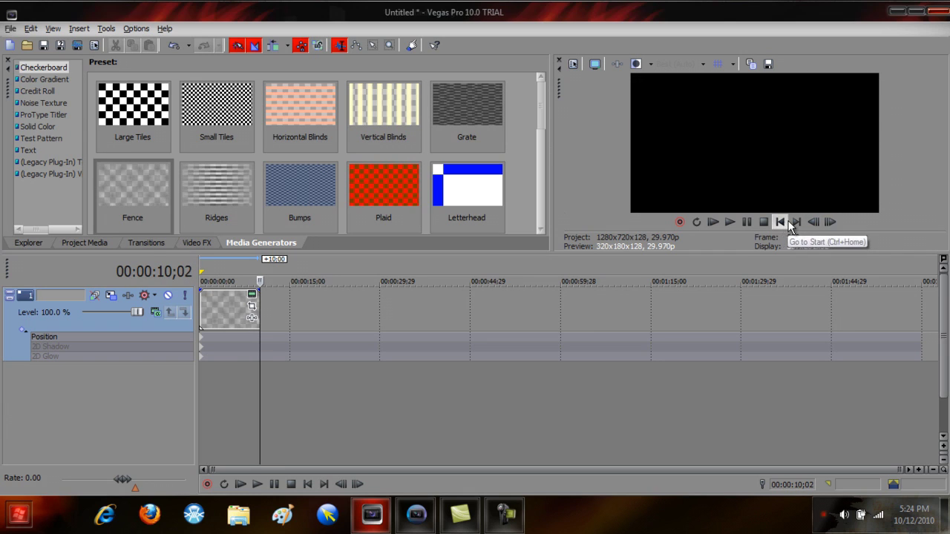
{"action": "left_click", "coordinate": [768, 223]}
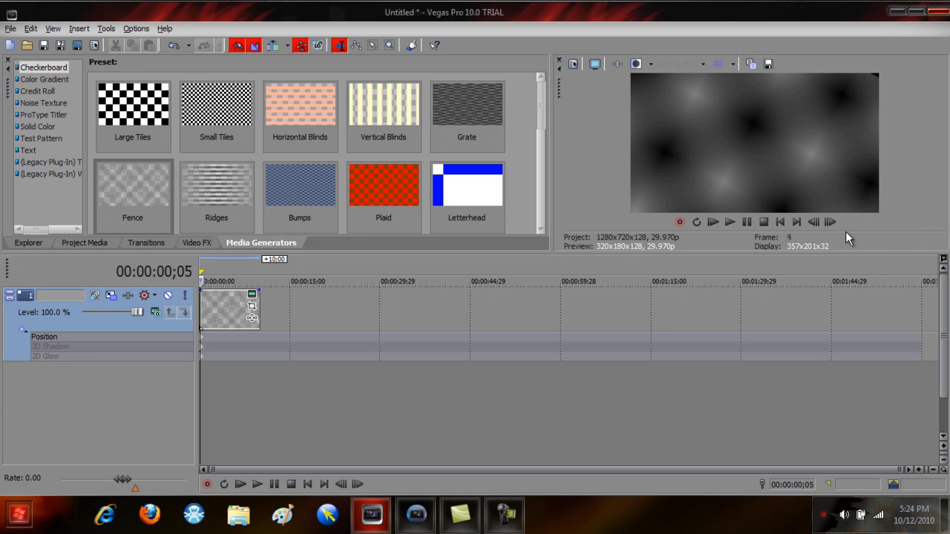
{"action": "key", "text": "Right"}
{"action": "key", "text": "Right"}
{"action": "key", "text": "Right"}
{"action": "key", "text": "Right"}
{"action": "key", "text": "Right"}
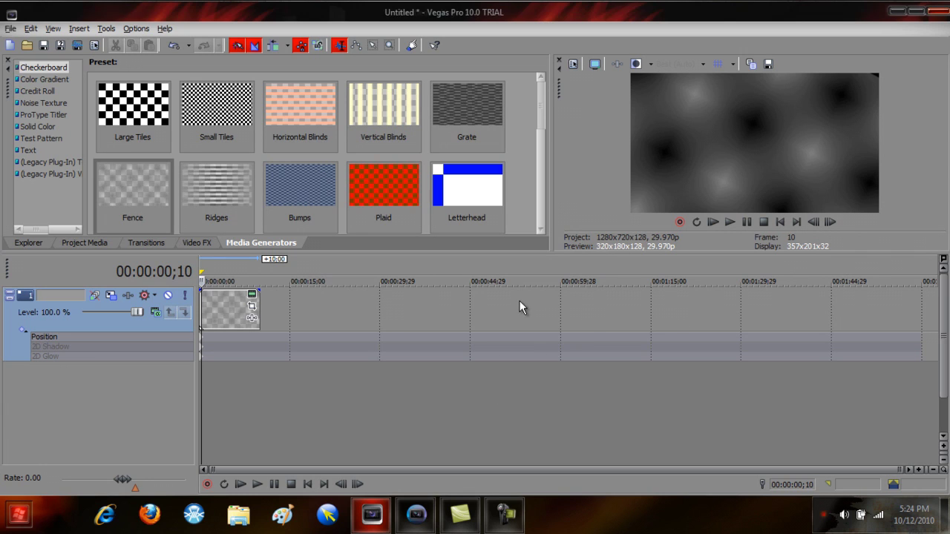
- Open the empty track's context menu, then put the playhead at 00:00:41;21, past the Fence event
{"action": "right_click", "coordinate": [519, 302]}
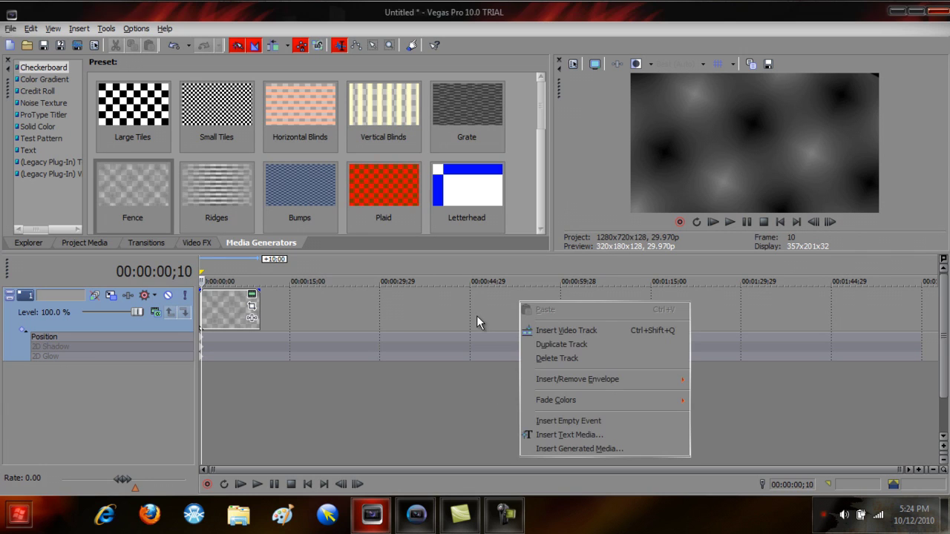
{"action": "left_click", "coordinate": [450, 417]}
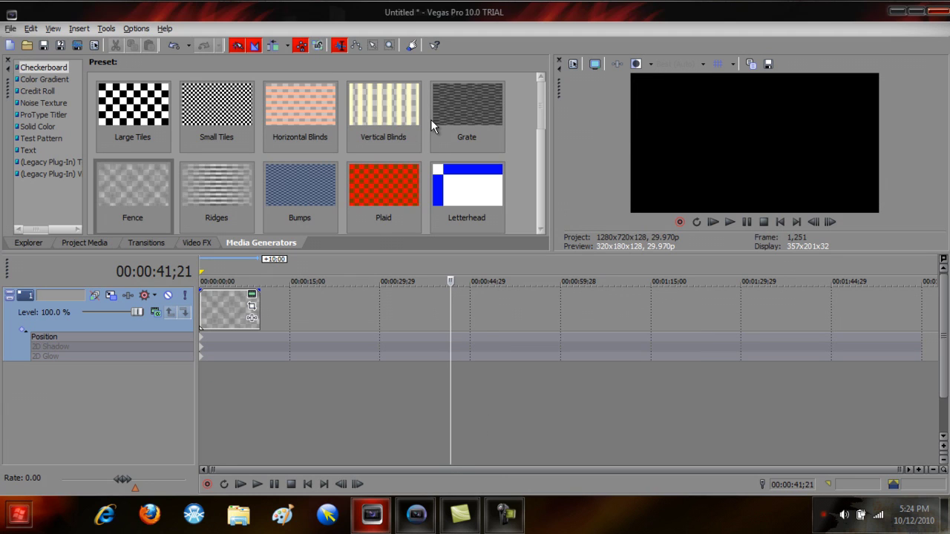